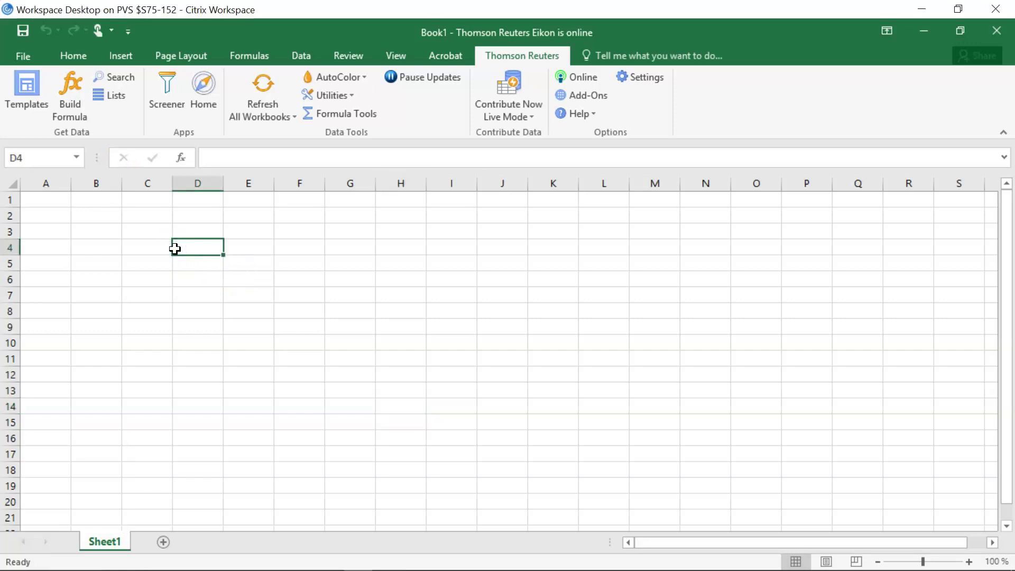
Move the selection from D4 to cell A1 of Sheet1.
key(ctrl+Home)
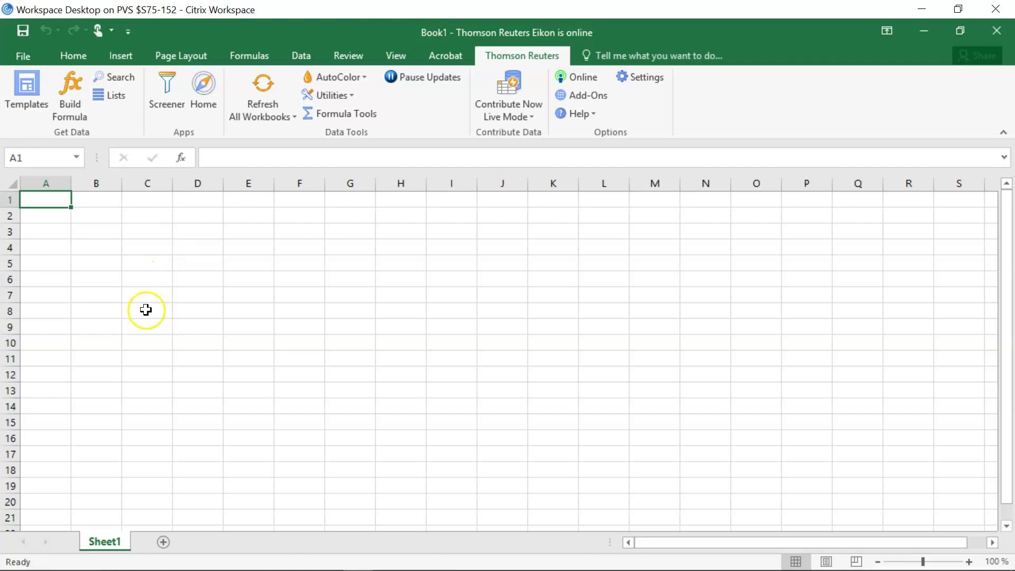
Search Formula Builder for 'TCM' and list all 37 matching funds.
click(63, 108)
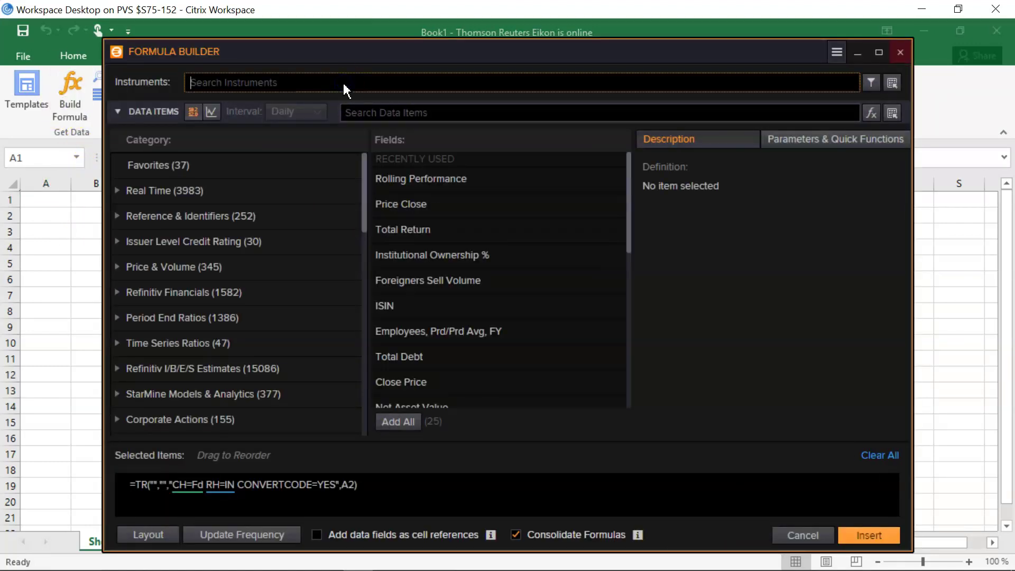
text(T)
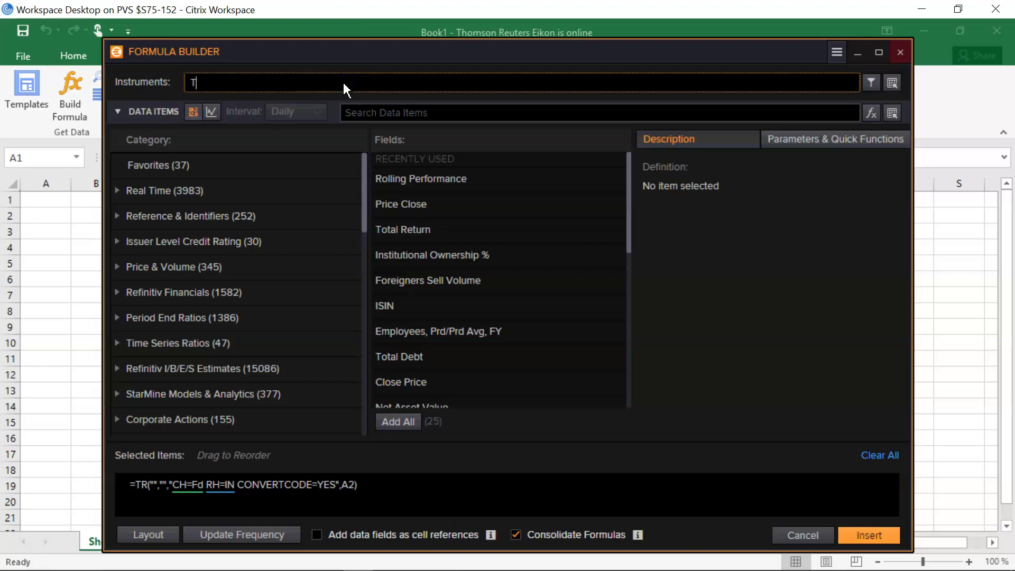
text(CM)
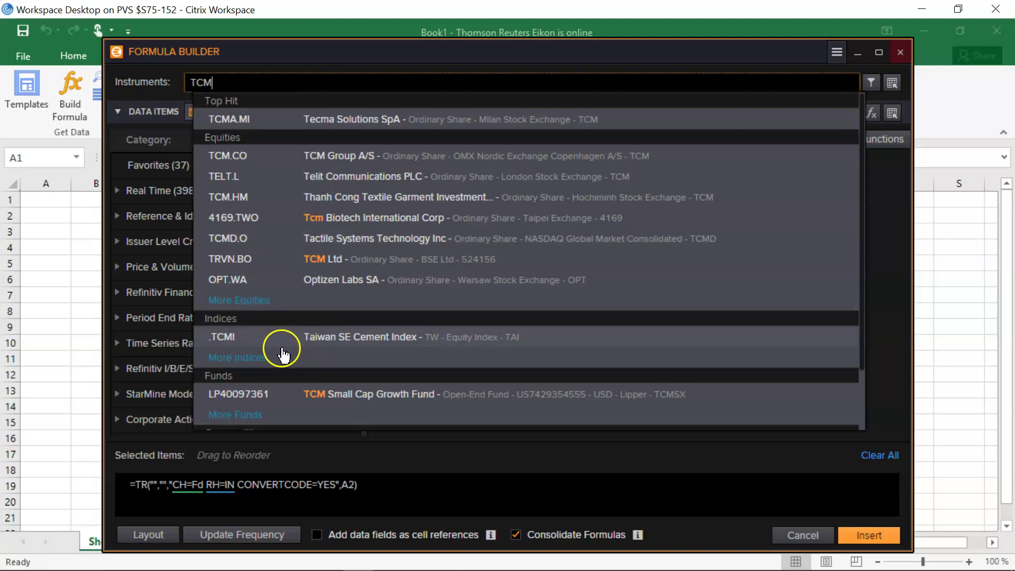
click(248, 415)
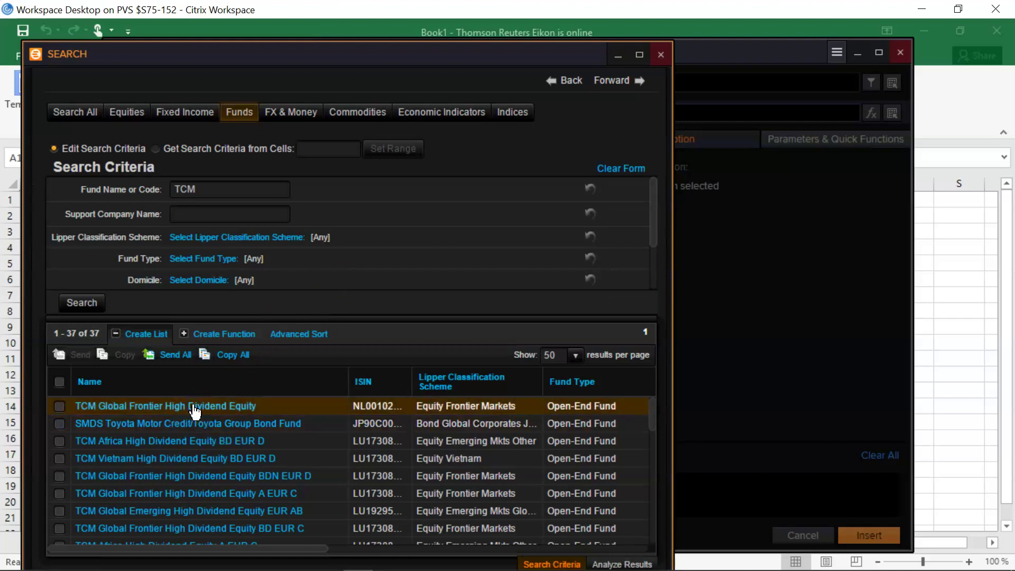
Select TCM Global Frontier High Dividend Equity (LP68176287) and send it to Formula Builder.
click(58, 406)
click(162, 407)
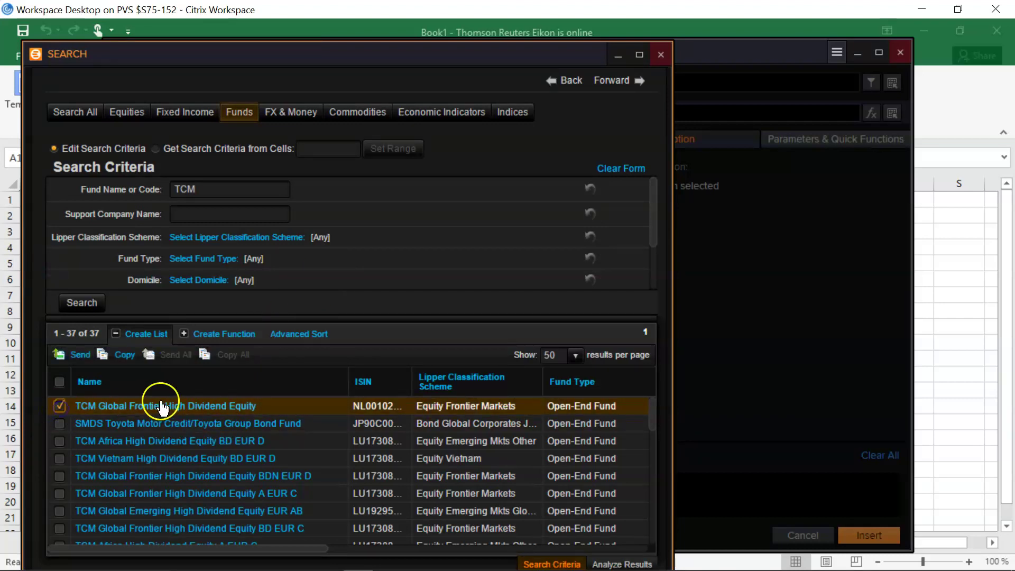
scroll(285, 414, down, 5)
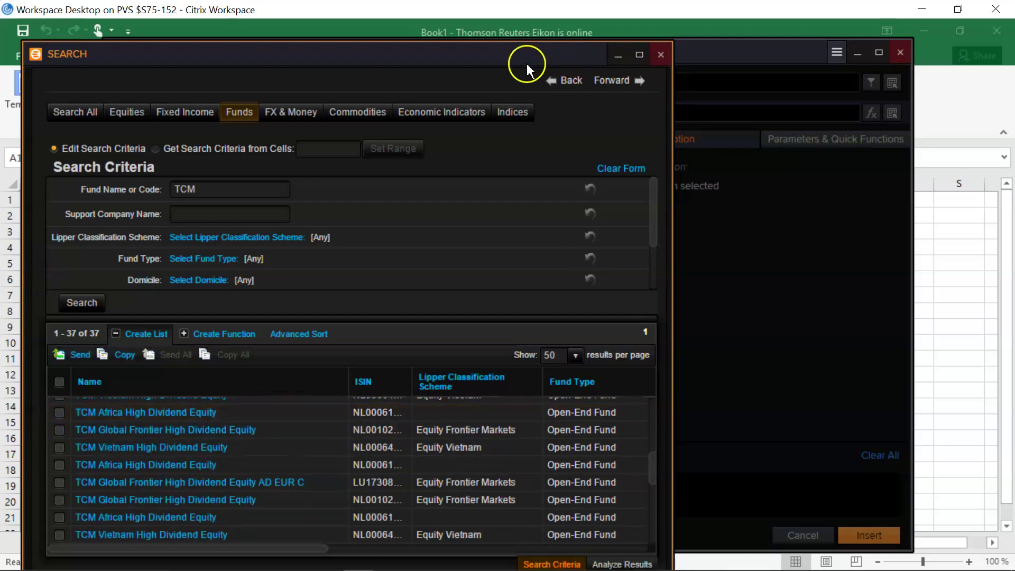
drag(527, 68, 747, 16)
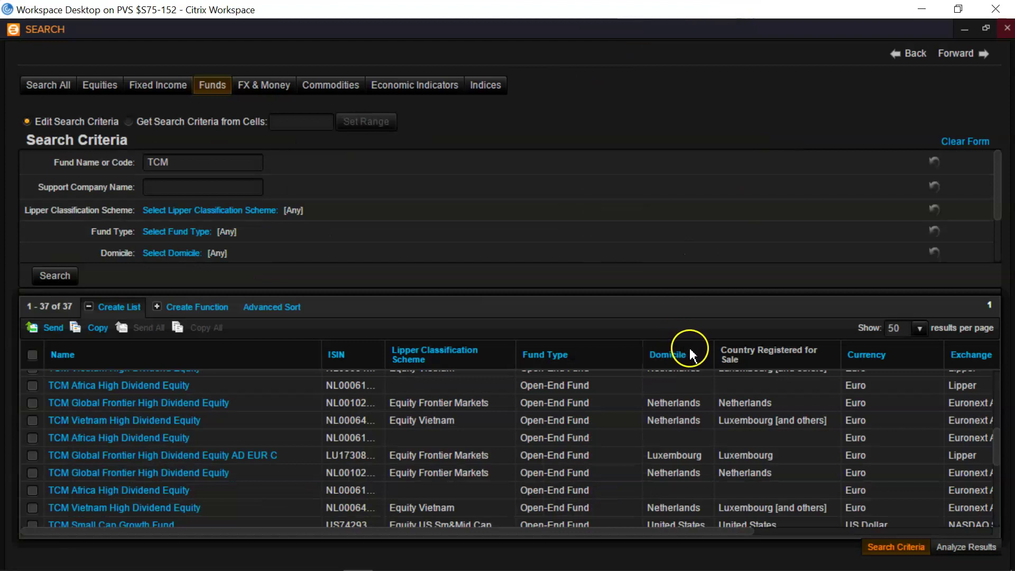
click(399, 423)
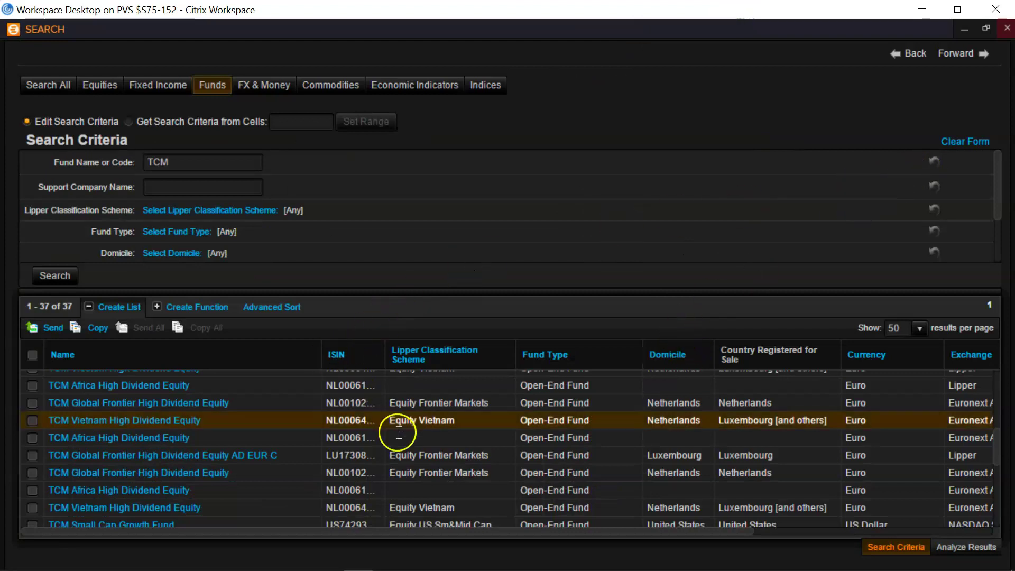
drag(997, 447, 998, 386)
click(208, 380)
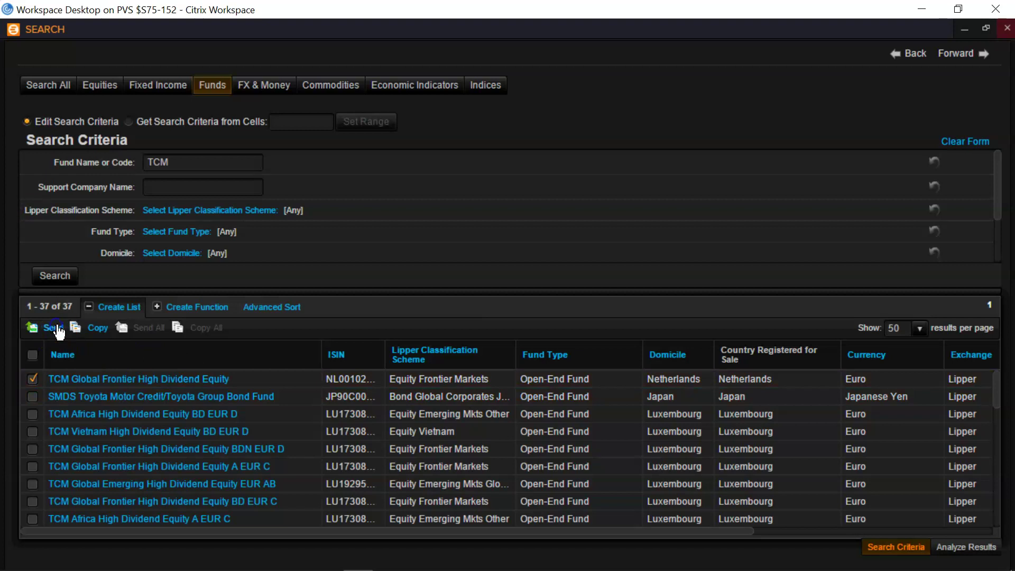
click(1008, 30)
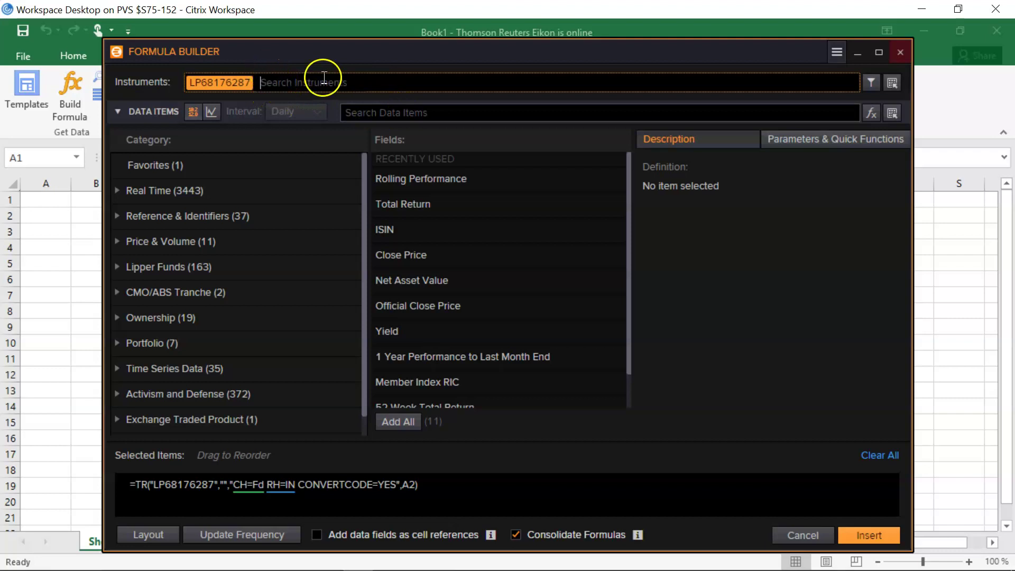
Add the Lipper Funds Rolling Performance field (TR.FundRollingPerformance) to the formula.
click(355, 114)
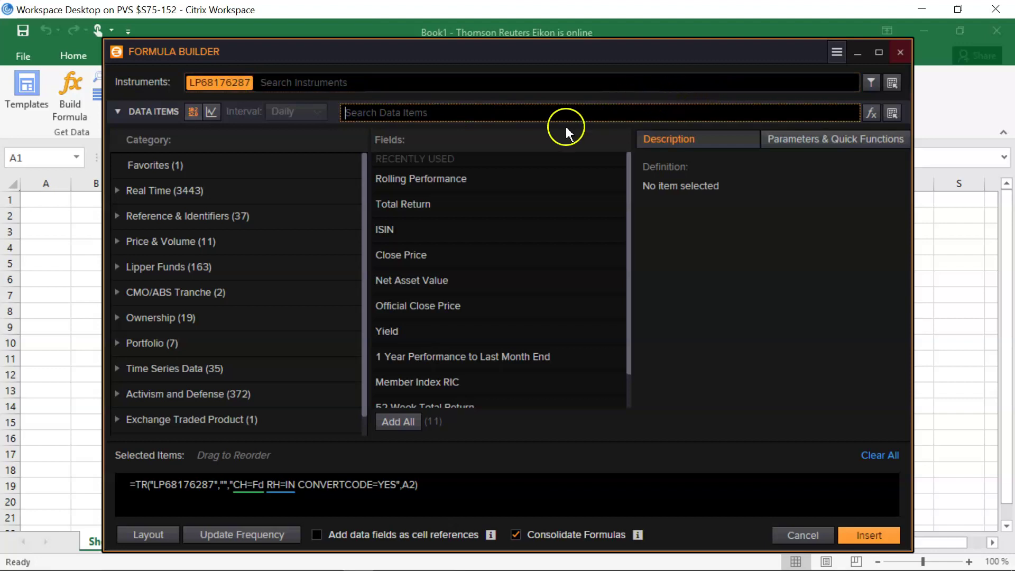
click(119, 267)
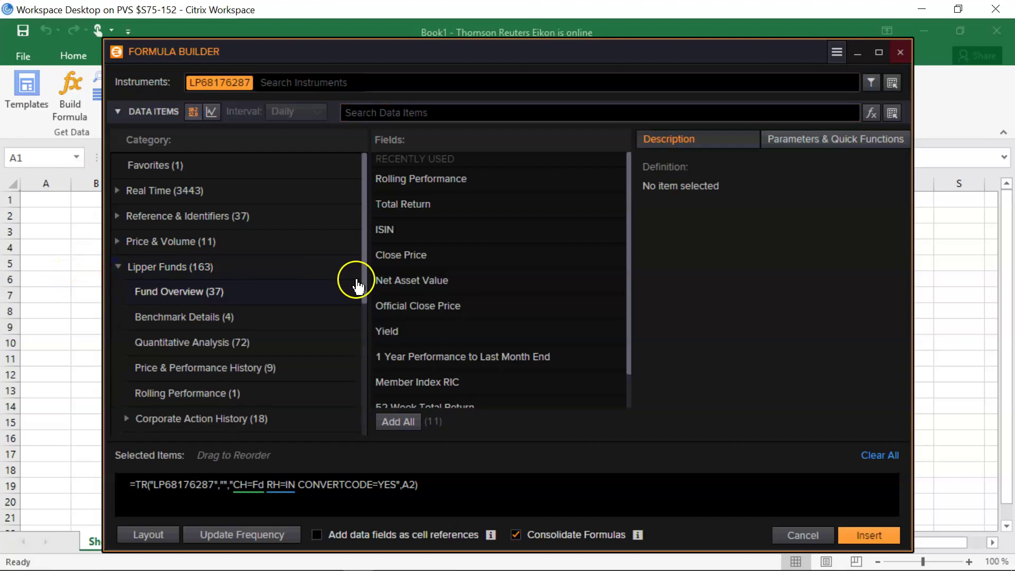
scroll(358, 290, down, 1)
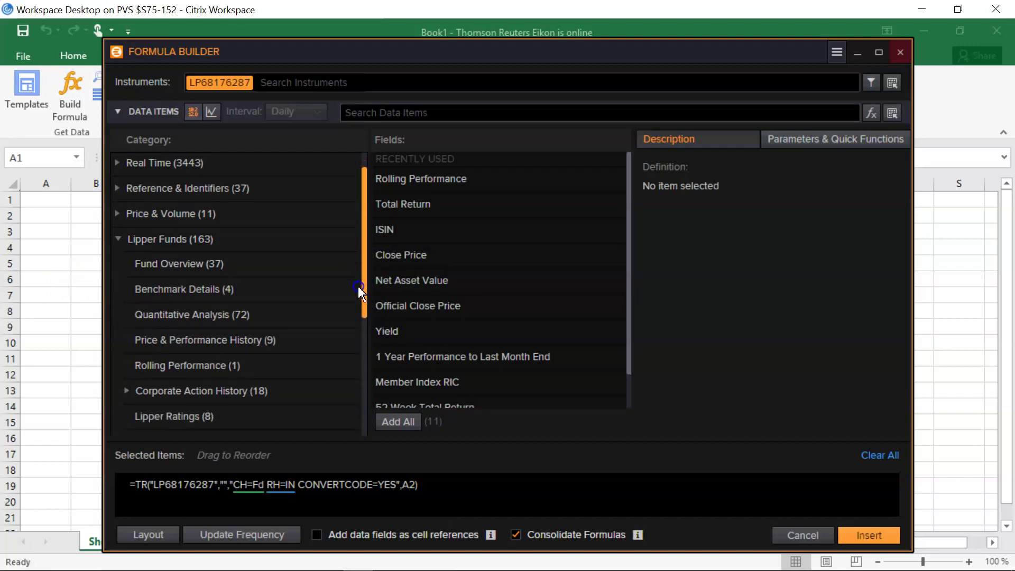
drag(359, 290, 362, 280)
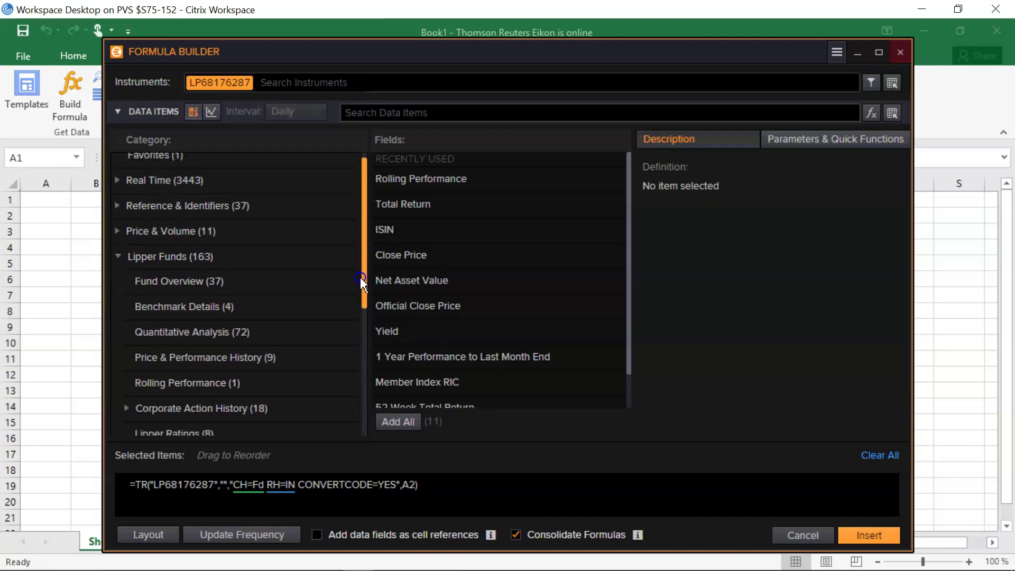
click(175, 384)
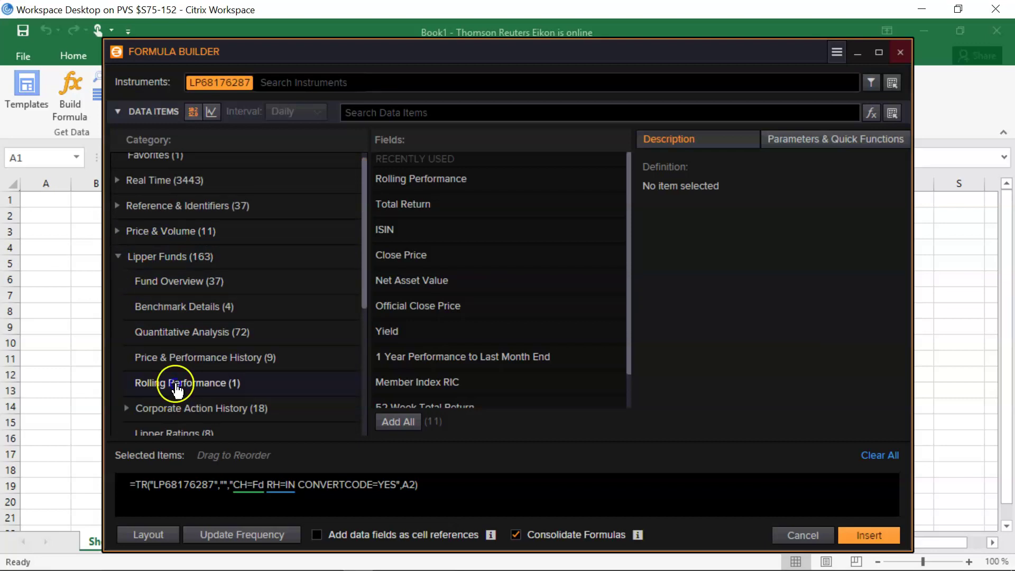
click(175, 384)
click(490, 168)
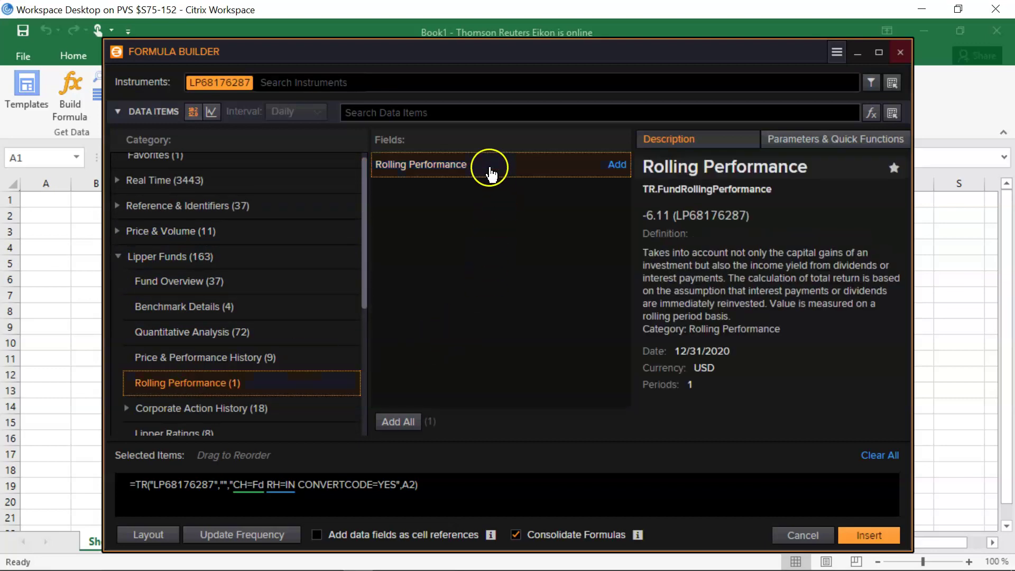
click(619, 168)
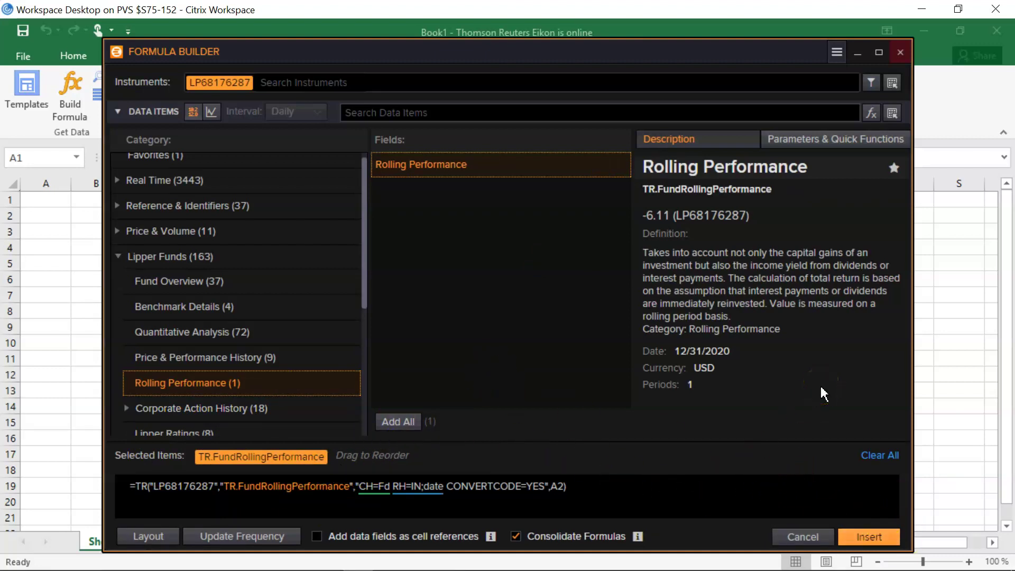
Set Rolling Performance parameters to a 10Y time frame, Monthly interval and EUR currency.
click(864, 145)
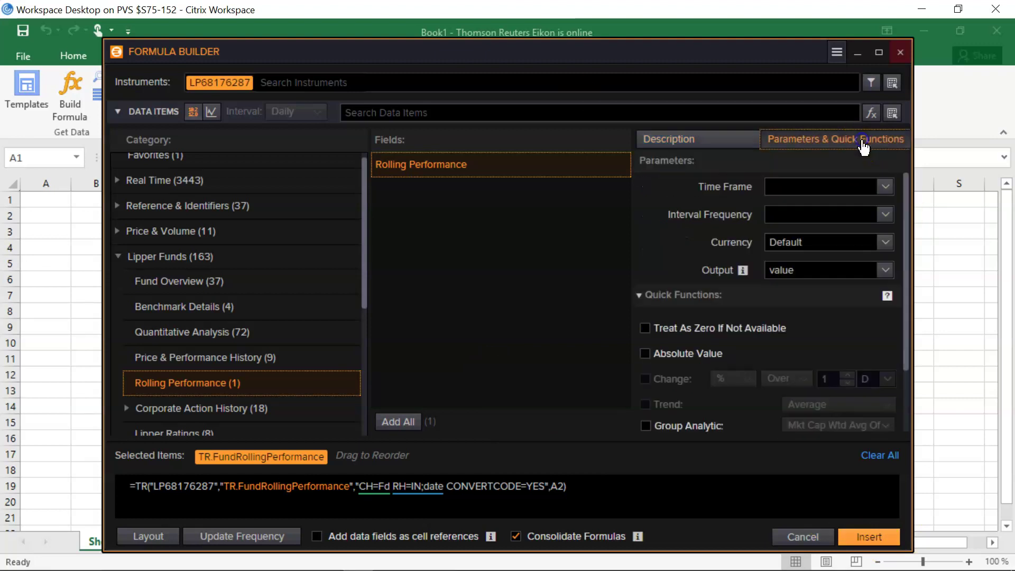
click(885, 187)
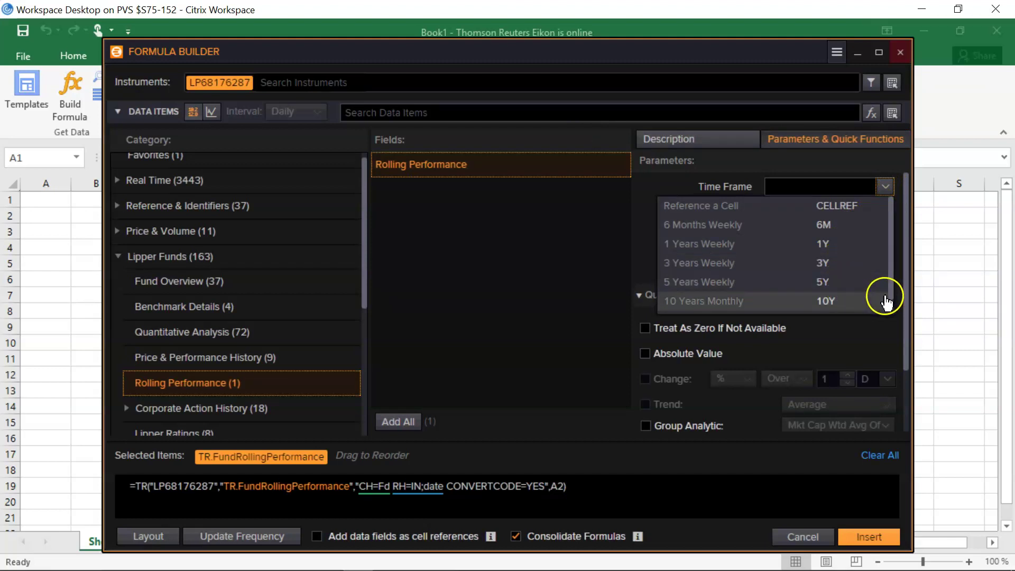
drag(893, 294, 888, 322)
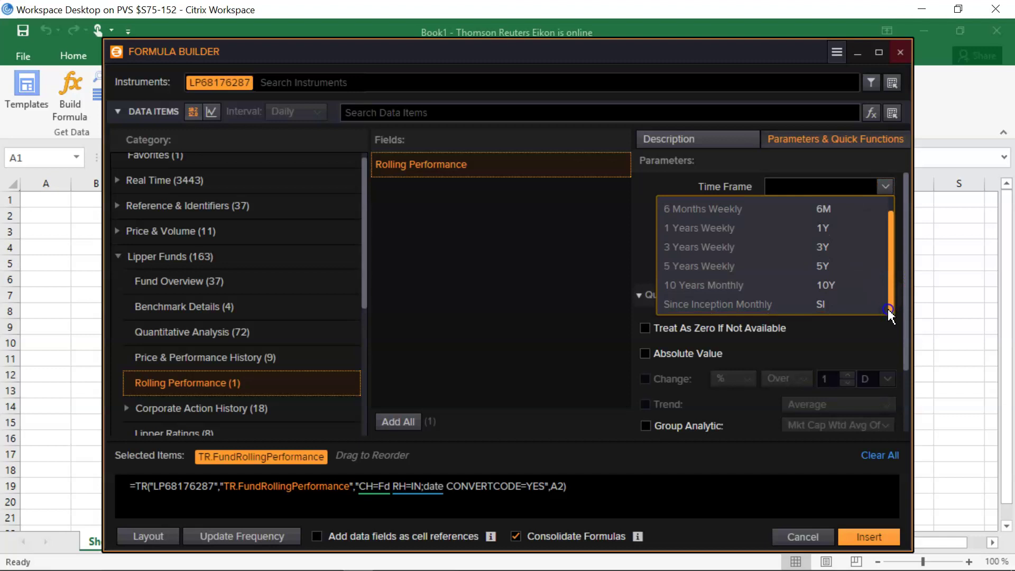
drag(889, 312, 889, 312)
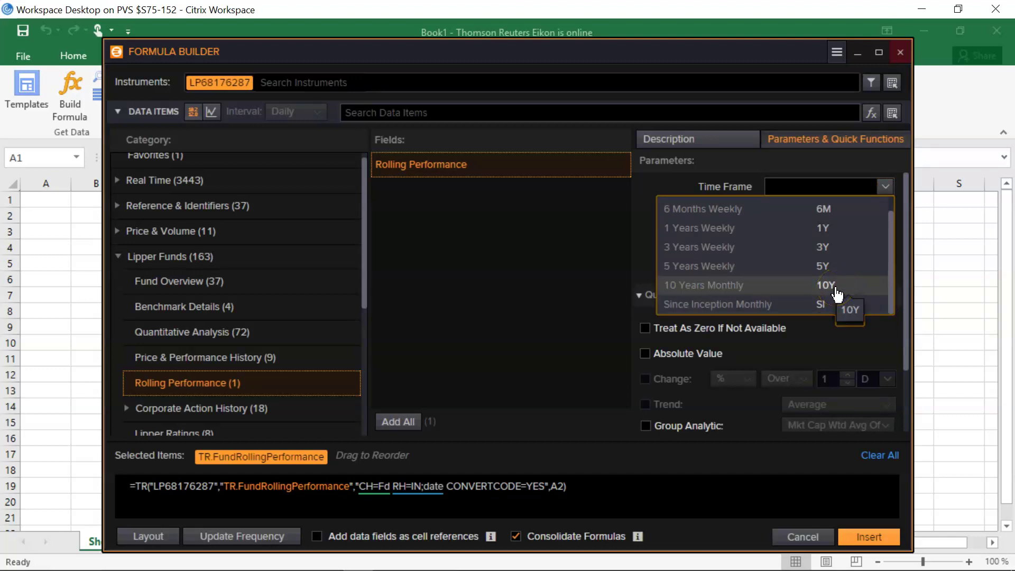
click(836, 292)
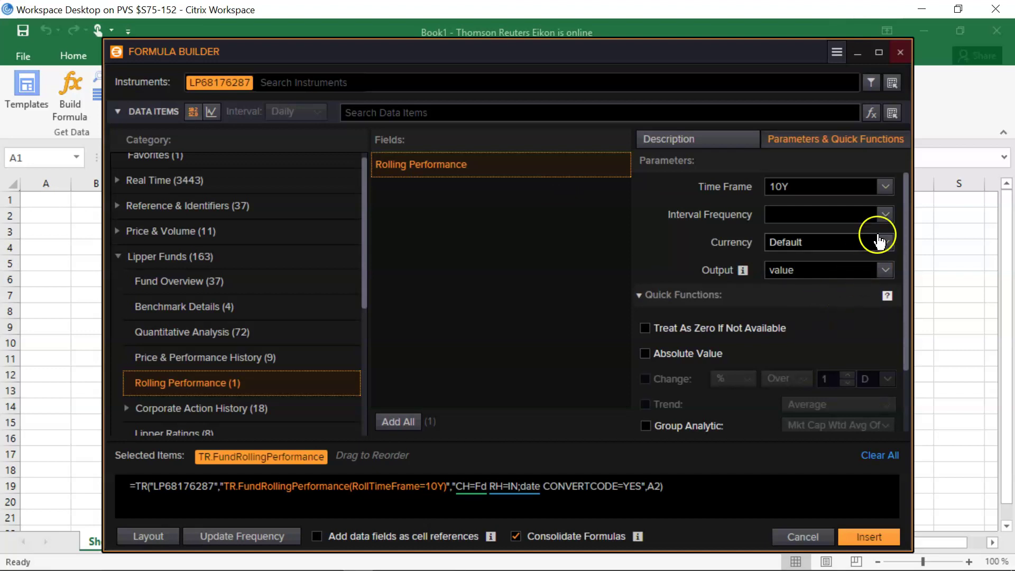
click(886, 214)
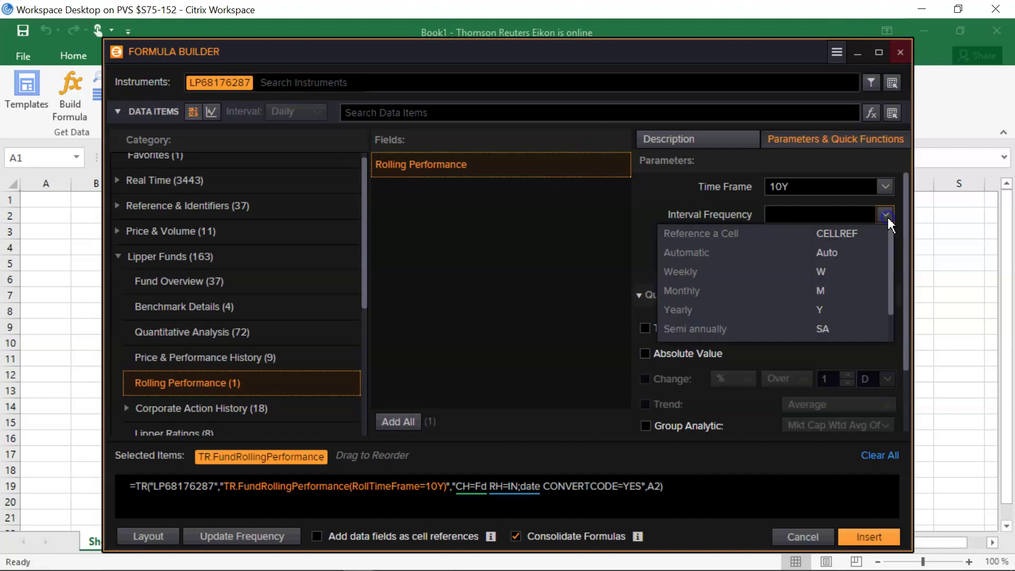
click(823, 290)
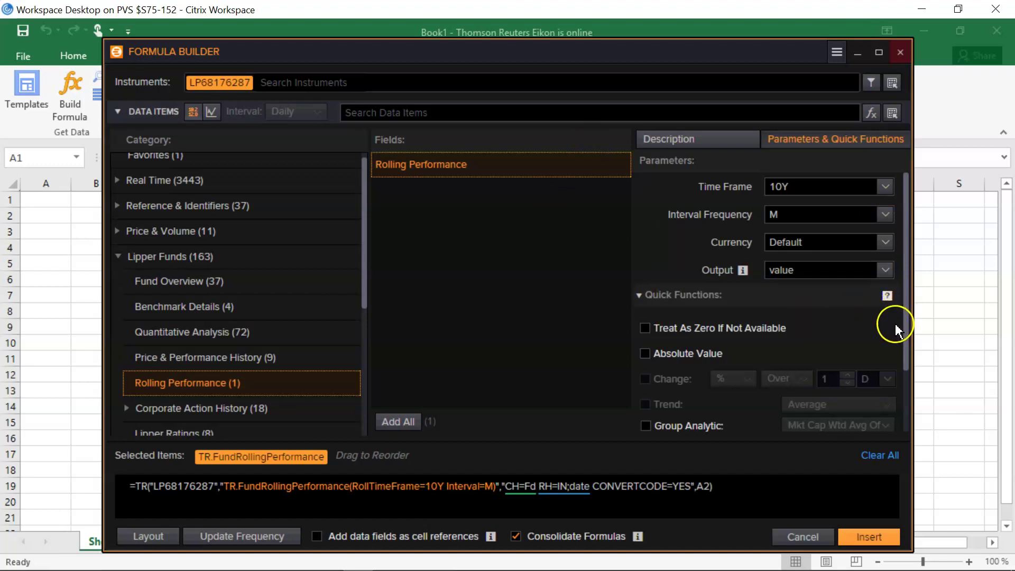
click(892, 246)
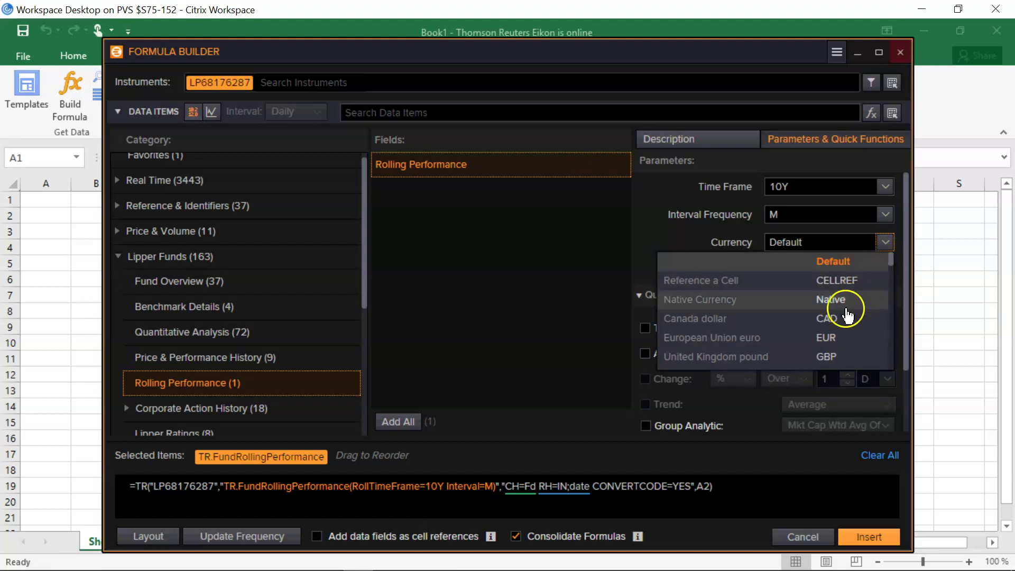
click(826, 341)
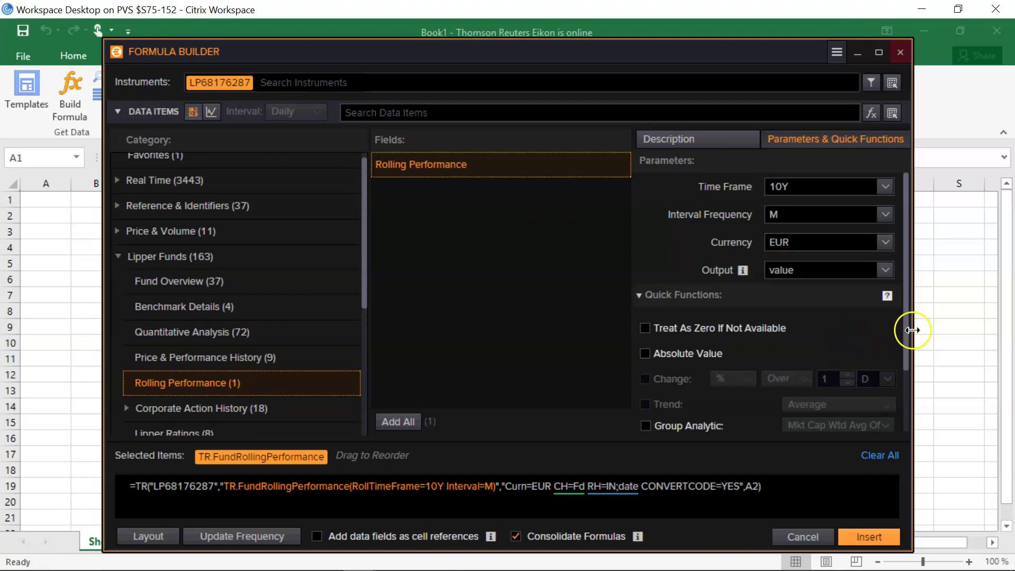
drag(906, 344, 946, 456)
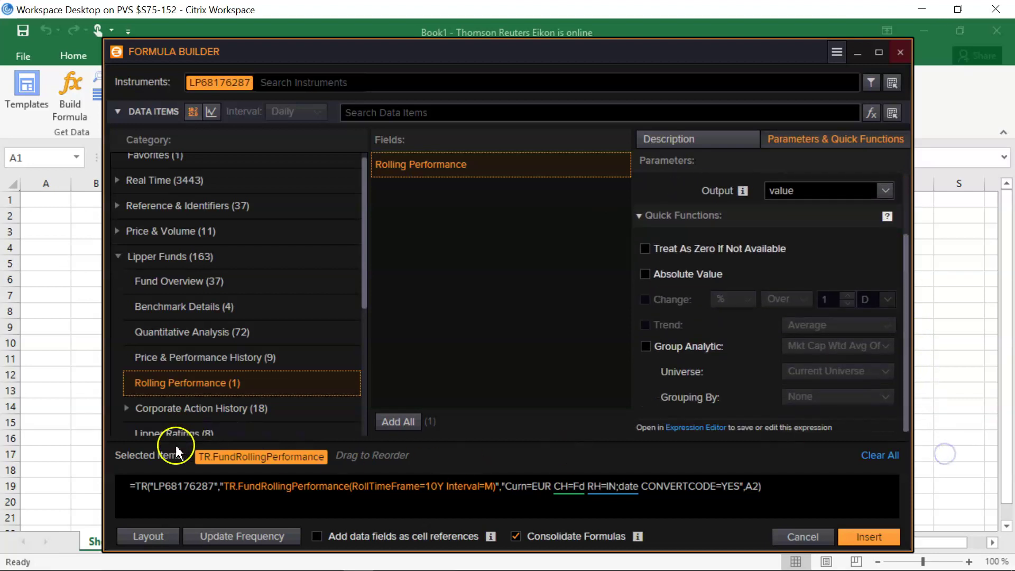
Preview the output layout, then insert the formula at A2 to fill columns A–C.
click(153, 539)
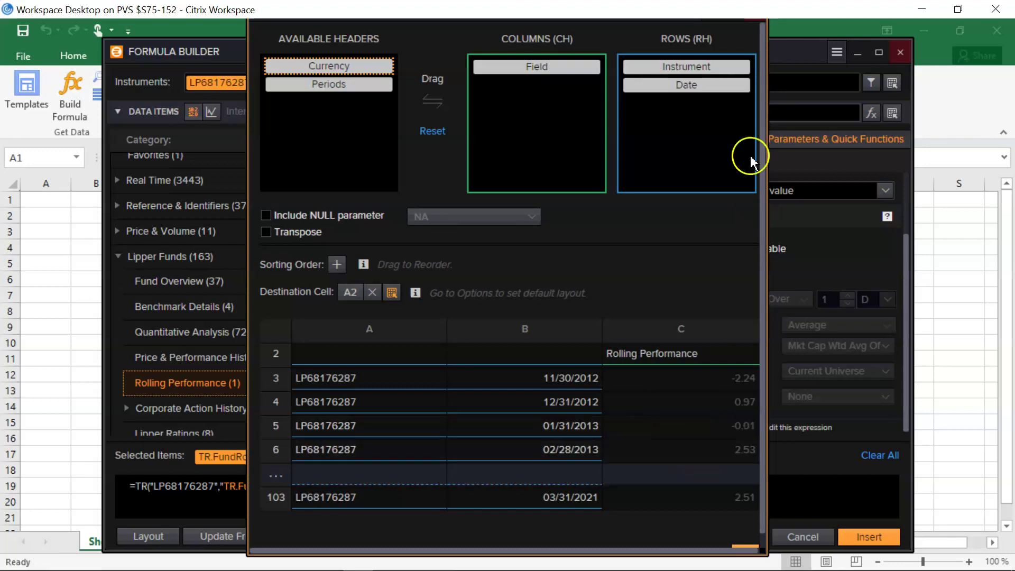
click(752, 550)
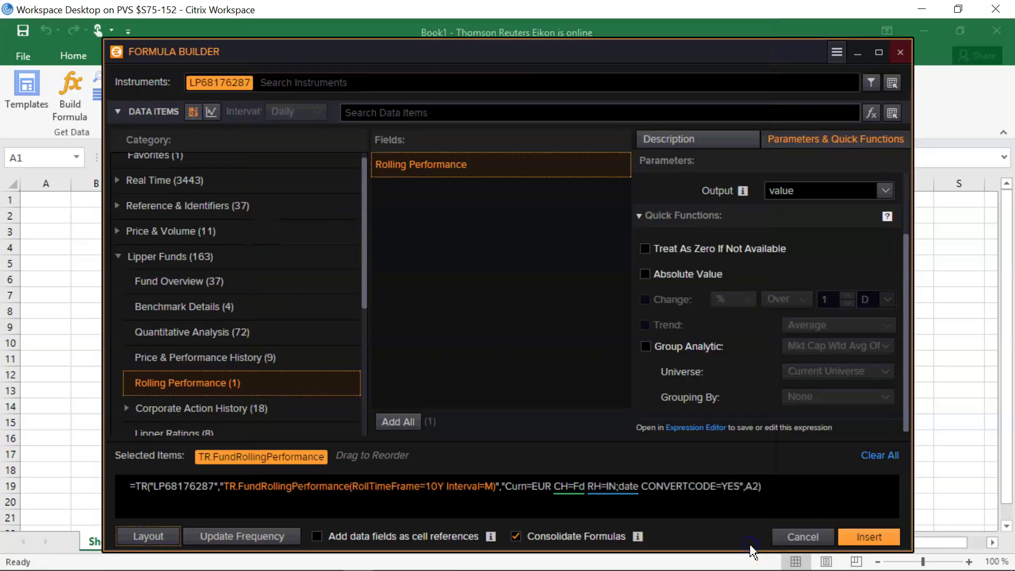
click(881, 539)
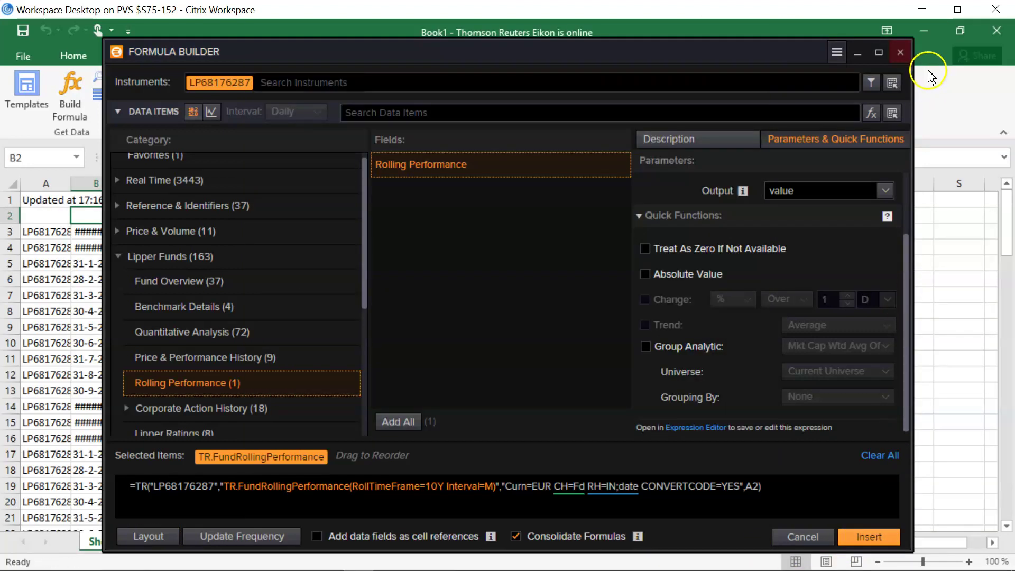
click(900, 54)
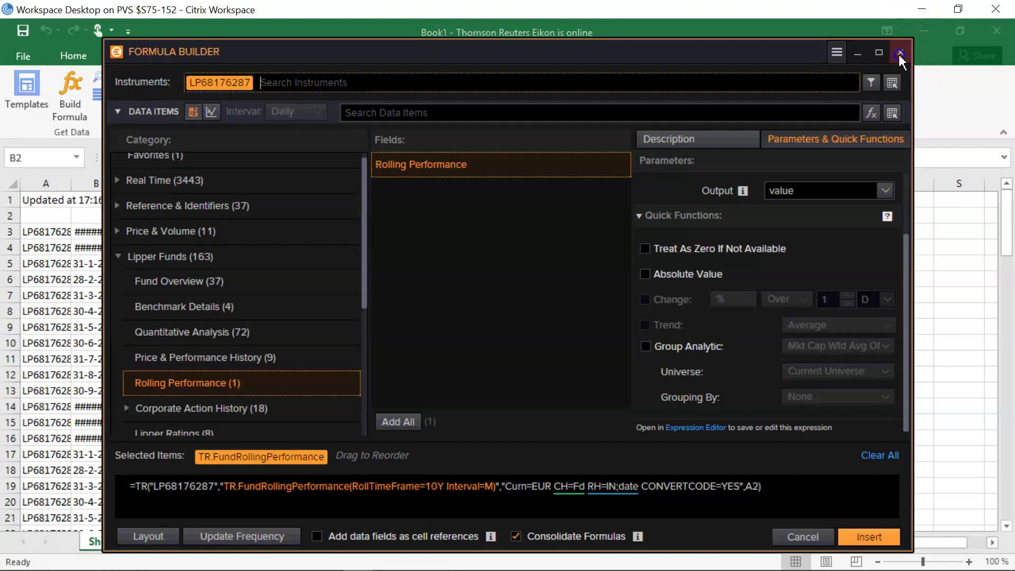
Close Formula Builder and widen columns A and B to show fund codes and dates.
click(792, 535)
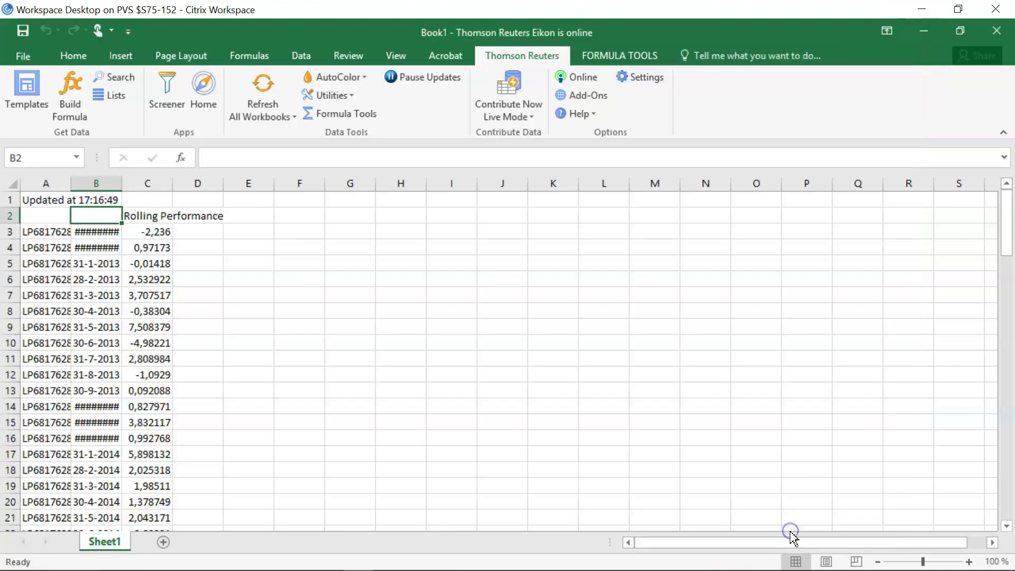
click(167, 231)
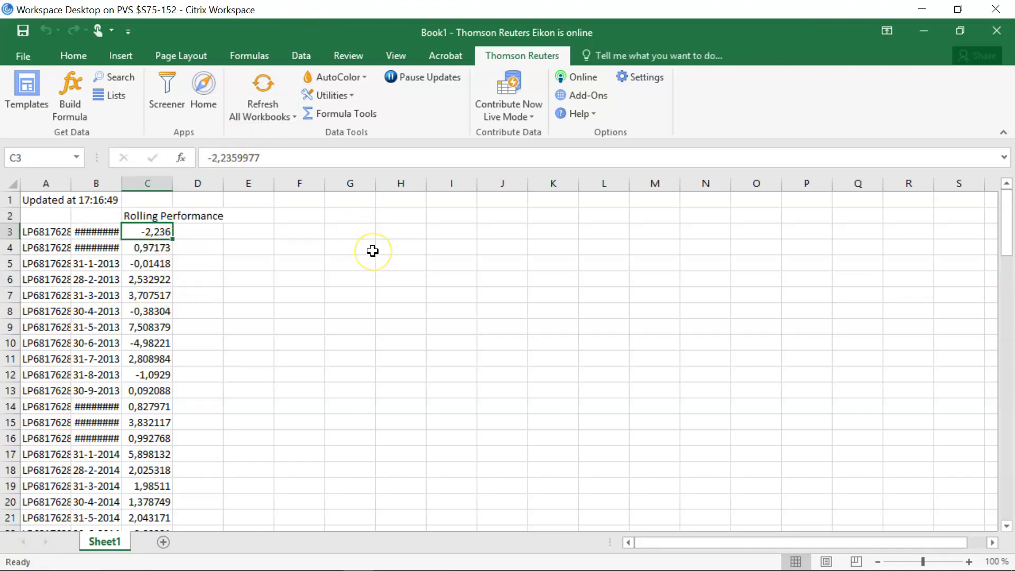
key(Left)
key(Left)
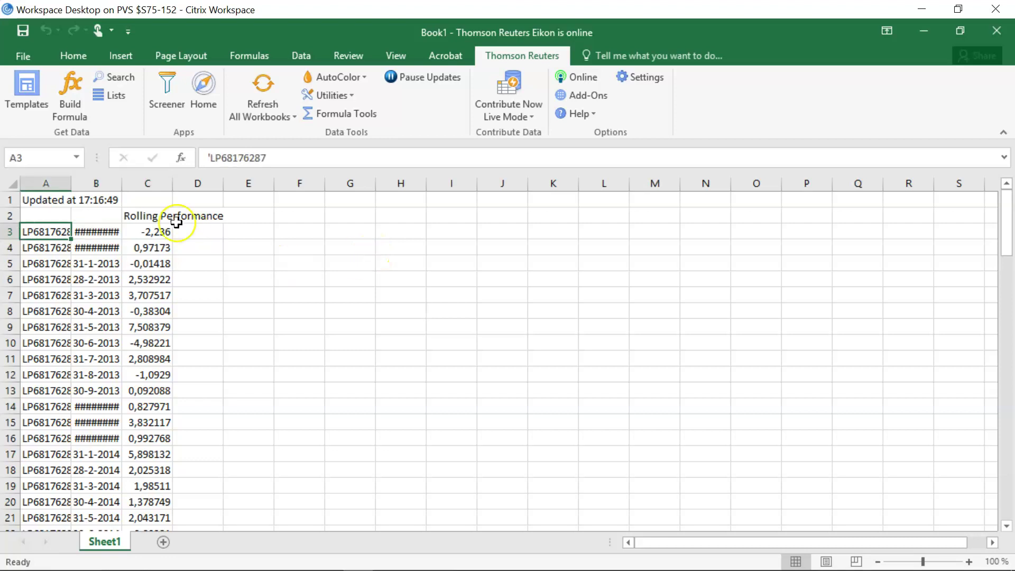
drag(72, 184, 101, 185)
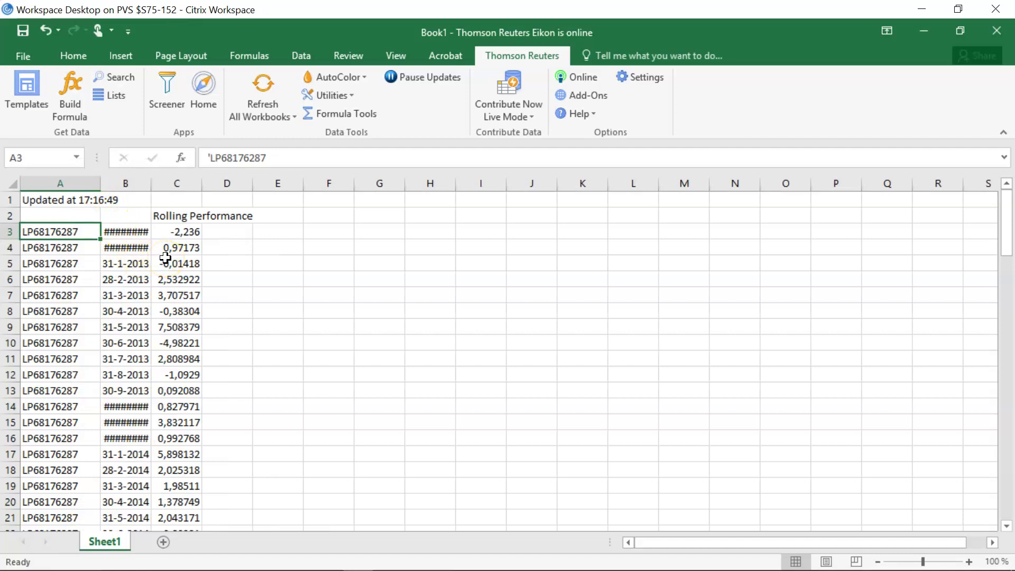
click(163, 197)
drag(152, 186, 163, 186)
click(148, 234)
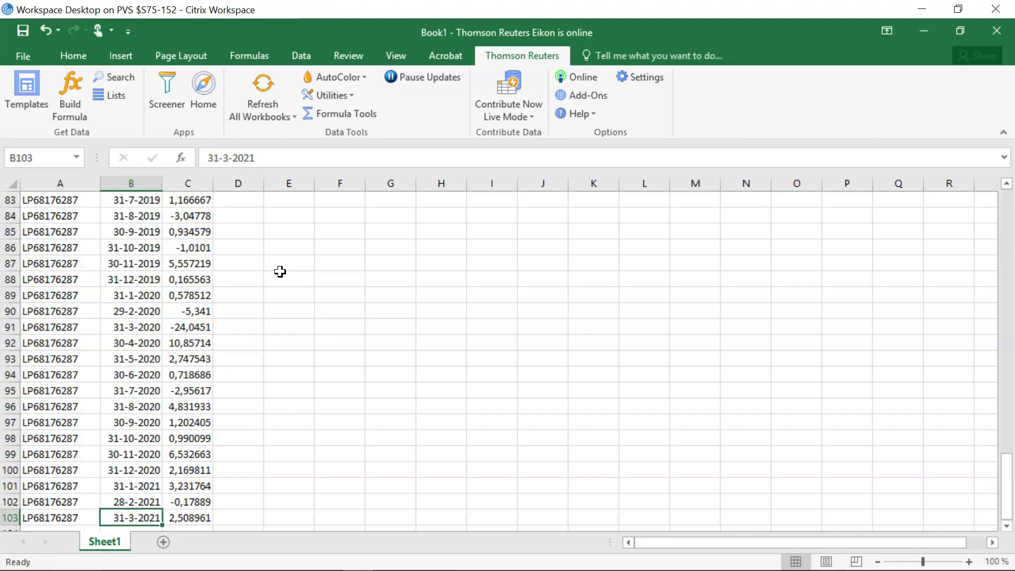
Review the latest monthly performance values near row 103, then return to A1.
key(Right)
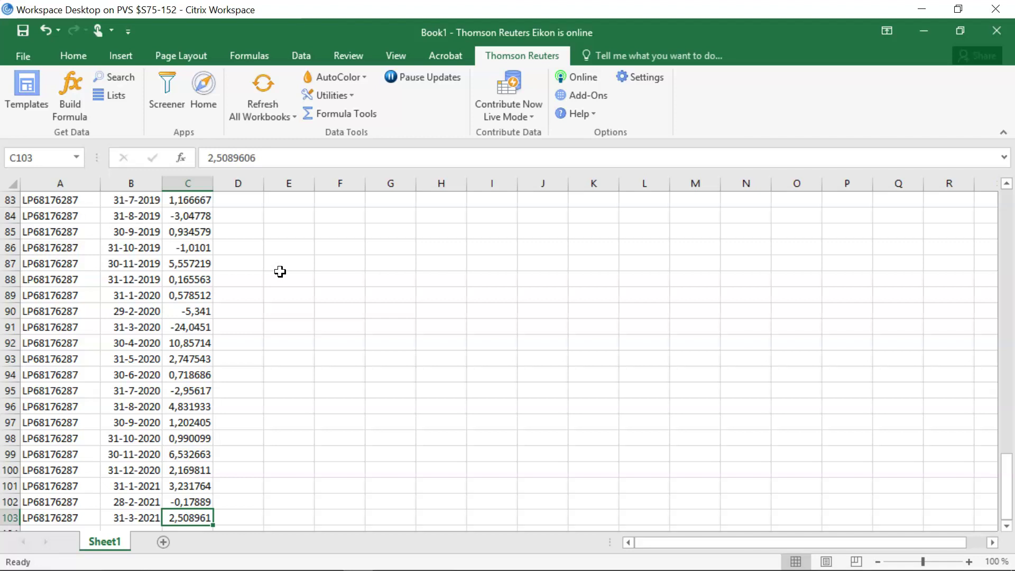
key(Up)
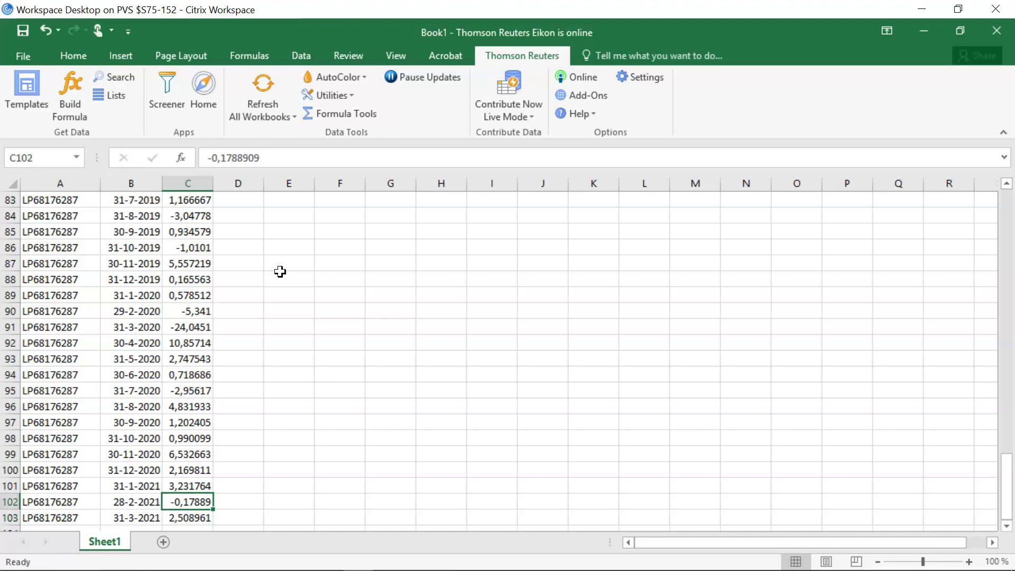
key(Up)
key(Up)
key(Up)
key(Up)
key(Up)
key(Up)
key(Up)
key(Up)
key(Up)
key(Up)
key(Up)
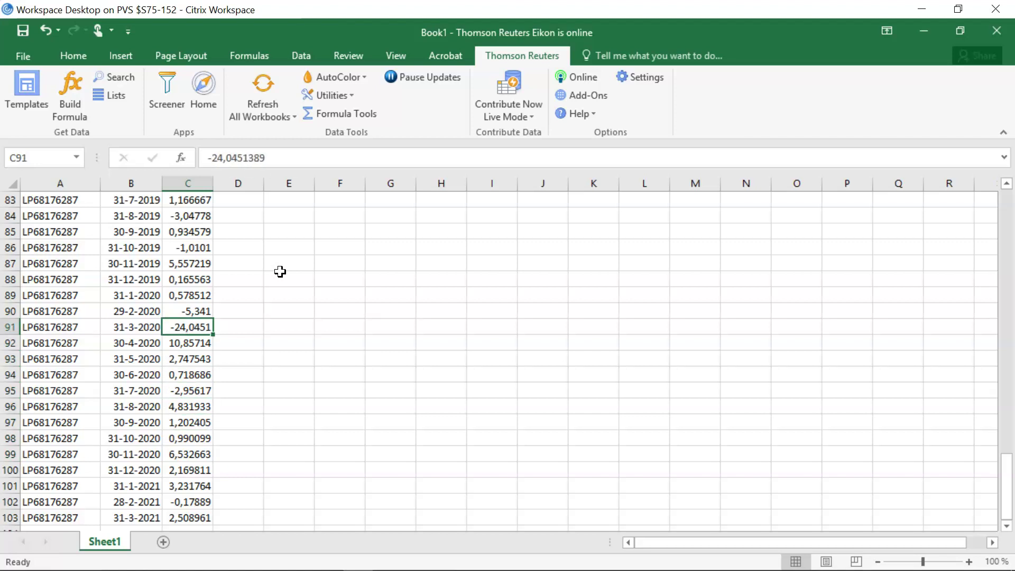
key(ctrl+Home)
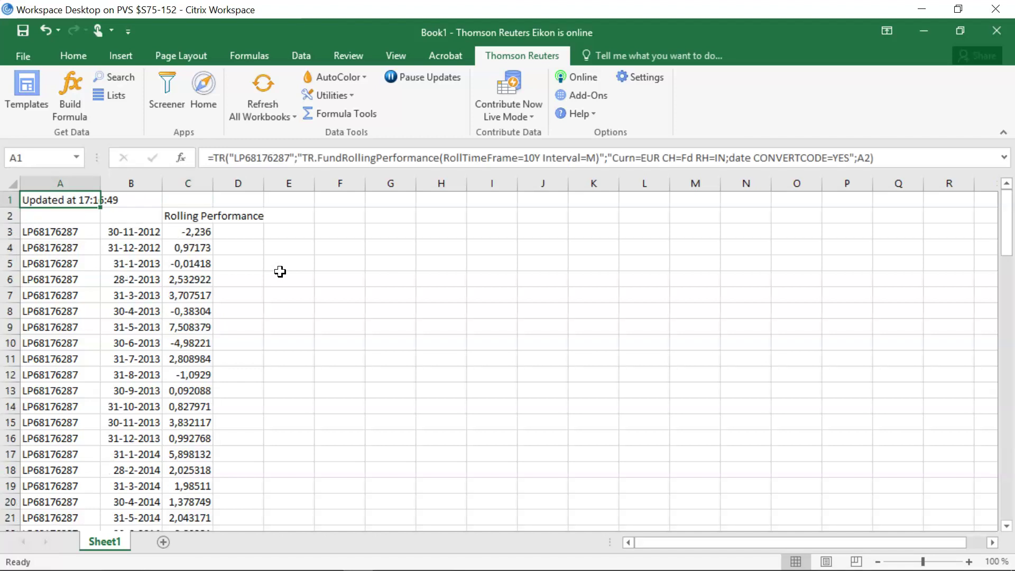